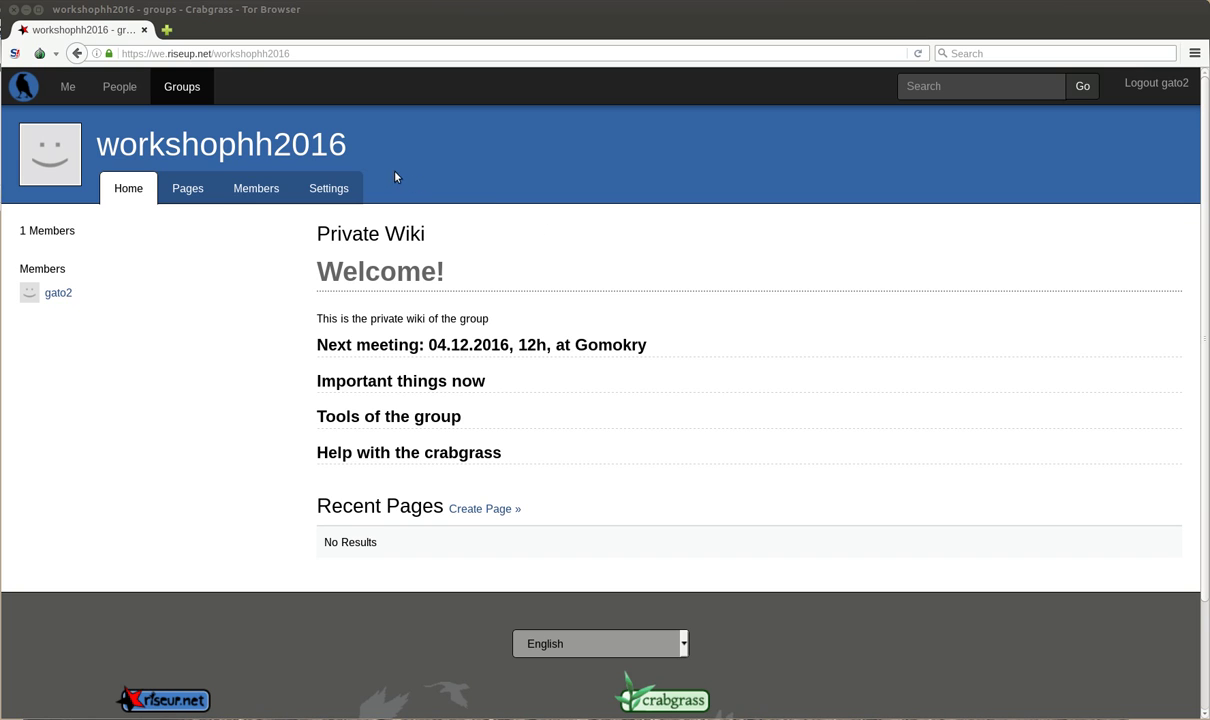
# Start creating a new Wiki Page among the pages of the workshophh2016 group
pyautogui.click(185, 145)
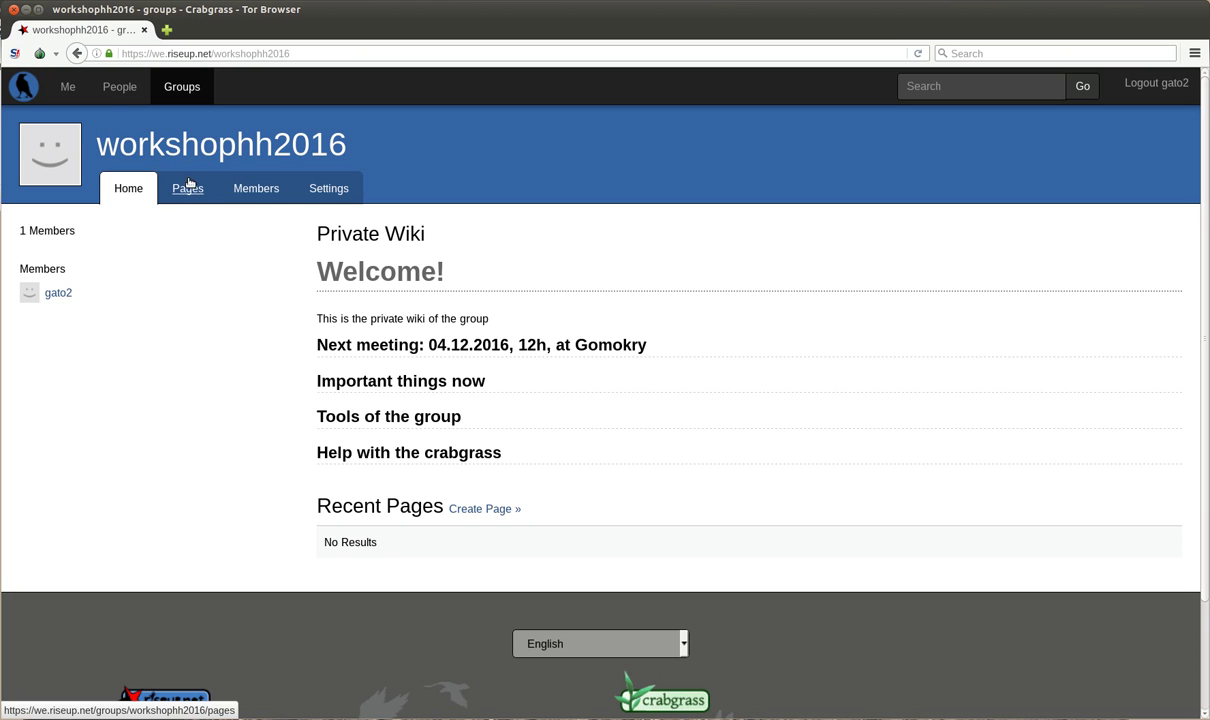
pyautogui.click(189, 189)
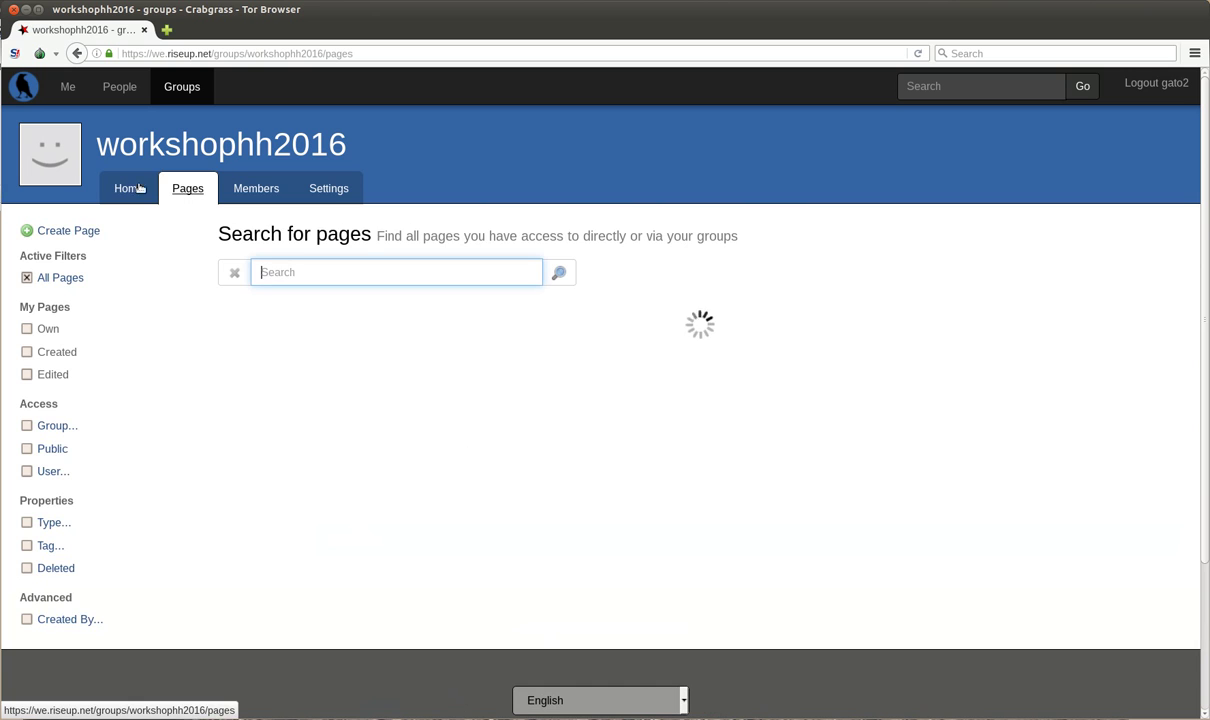
pyautogui.click(72, 231)
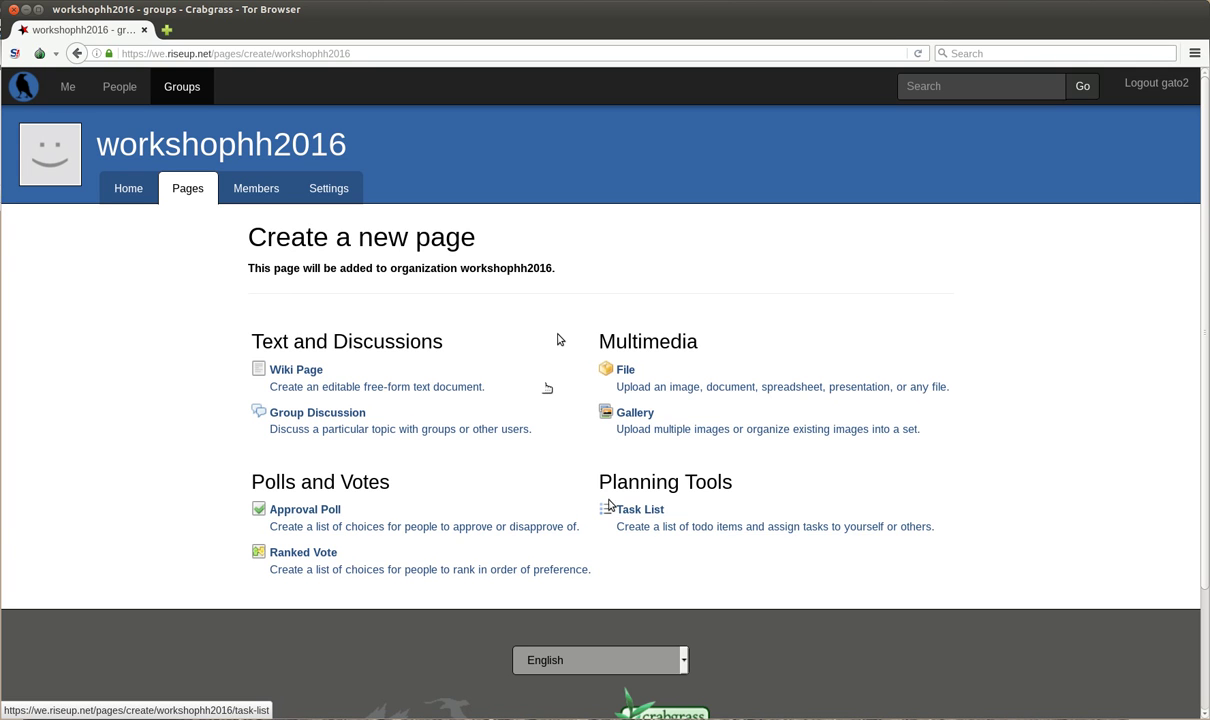
pyautogui.moveTo(580, 500); pyautogui.dragTo(928, 543)
pyautogui.click(932, 542)
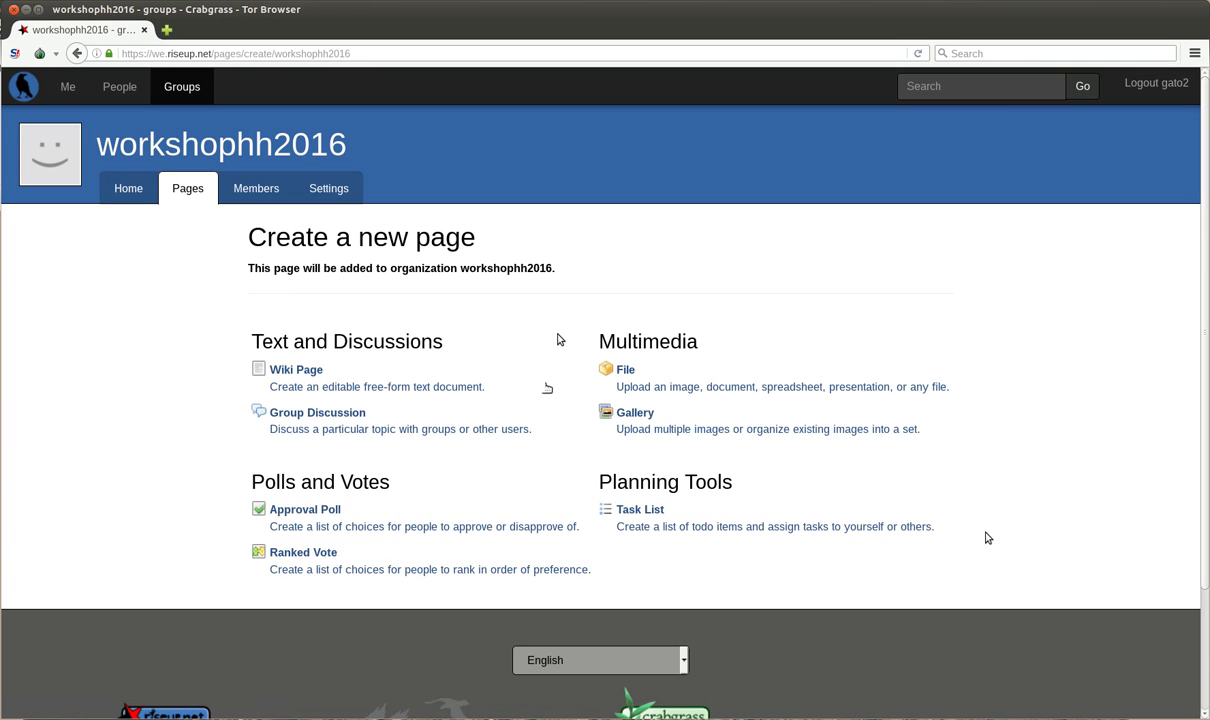
pyautogui.click(320, 388)
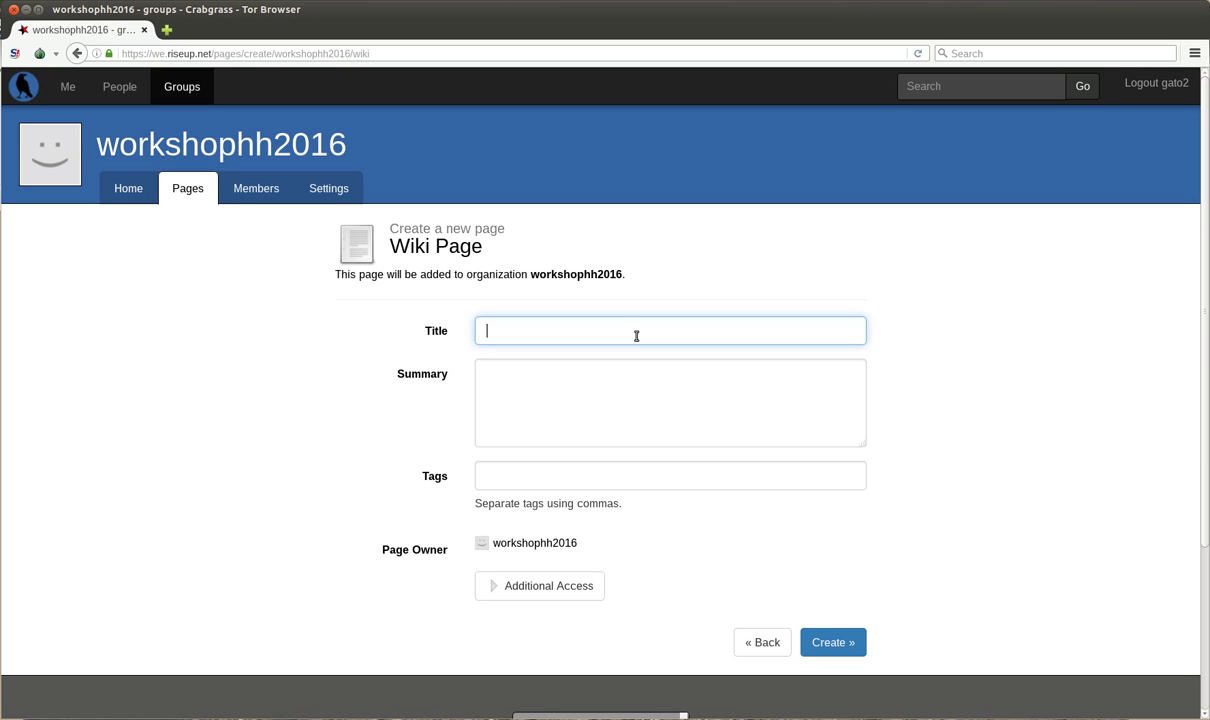
# Title the new wiki page "Help with the crabgrass workshophh2016"
pyautogui.write('Help with the crabgrass (work')
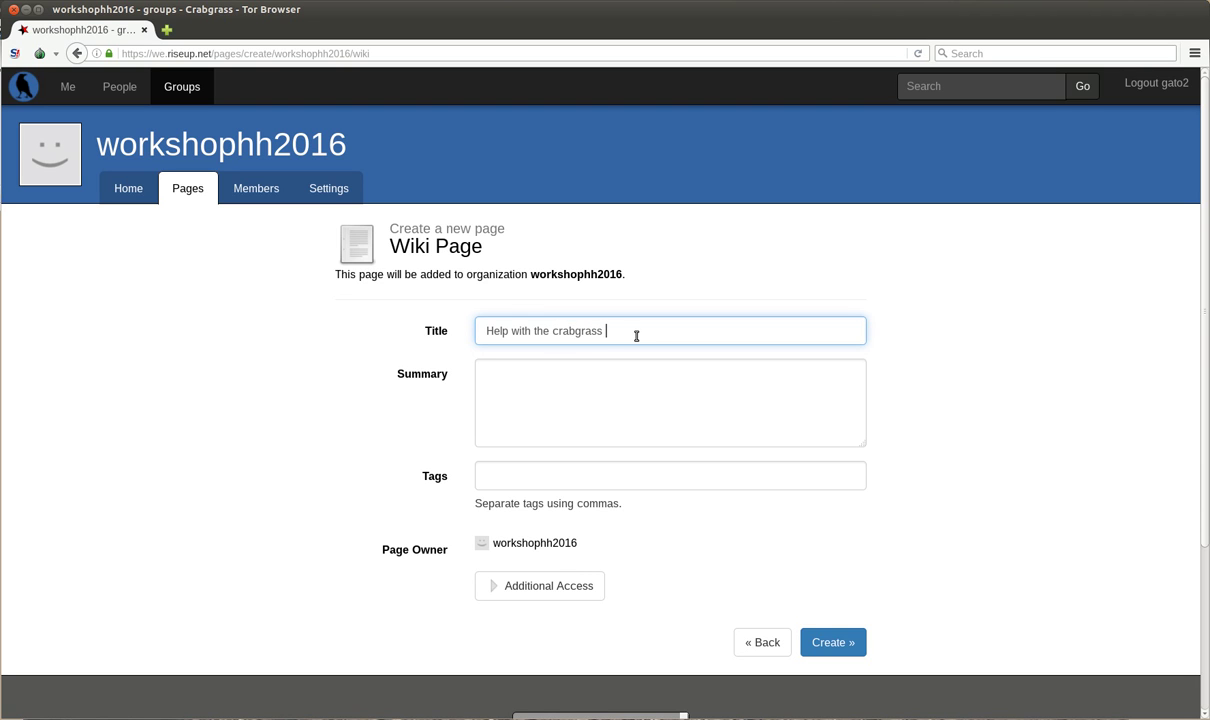
pyautogui.write('shophh2016')
pyautogui.press('Left')
pyautogui.press('Left')
pyautogui.press('Left')
pyautogui.press('Left')
pyautogui.press('Left')
pyautogui.press('Left')
pyautogui.press('Left')
pyautogui.press('Left')
pyautogui.press('Left')
pyautogui.press('Left')
pyautogui.press('Left')
pyautogui.press('Left')
pyautogui.press('Left')
pyautogui.press('Left')
pyautogui.press('BackSpace')
# Enter the summary "Here are the tutorials of the crabgrass" and create the page
pyautogui.click(624, 397)
pyautogui.write('Here')
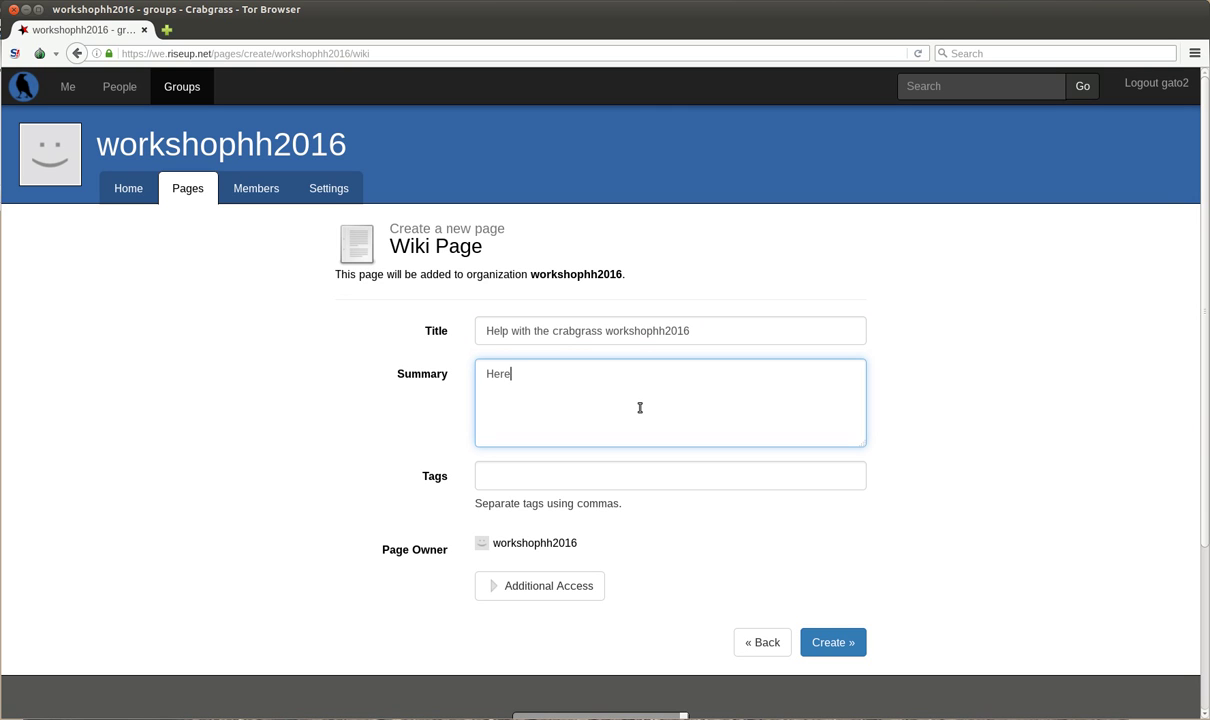
pyautogui.write(' are the tutorials of the crabgrass')
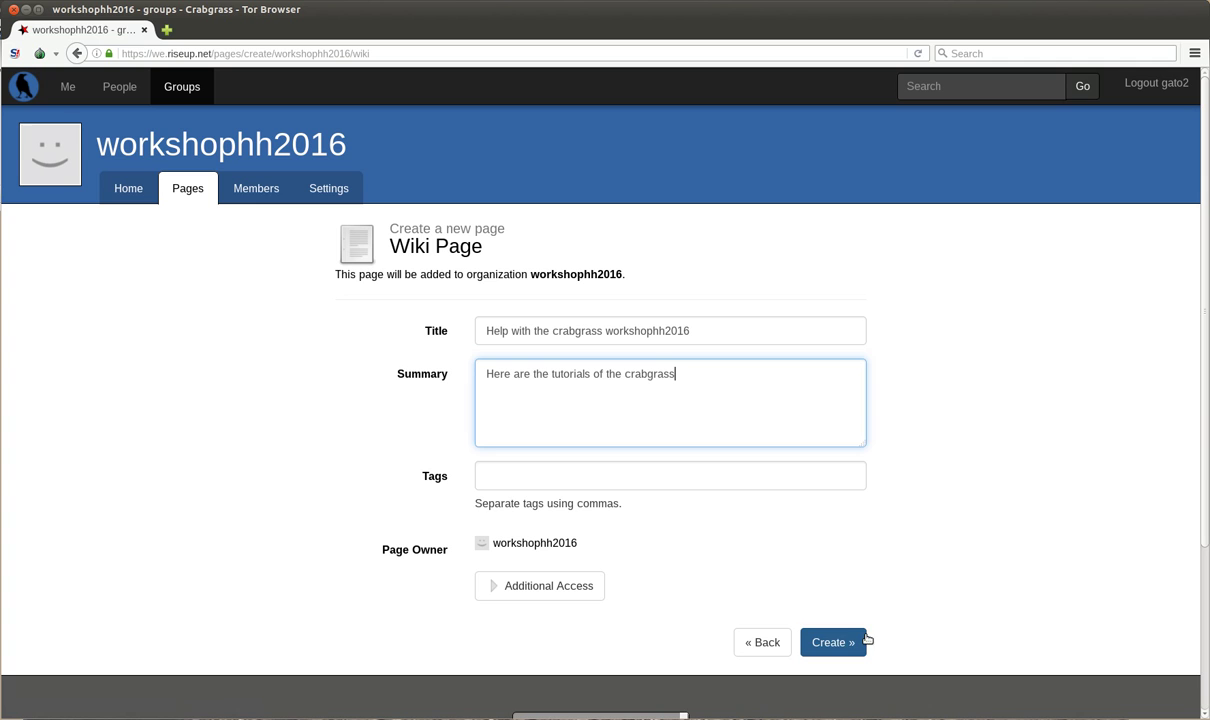
pyautogui.click(836, 642)
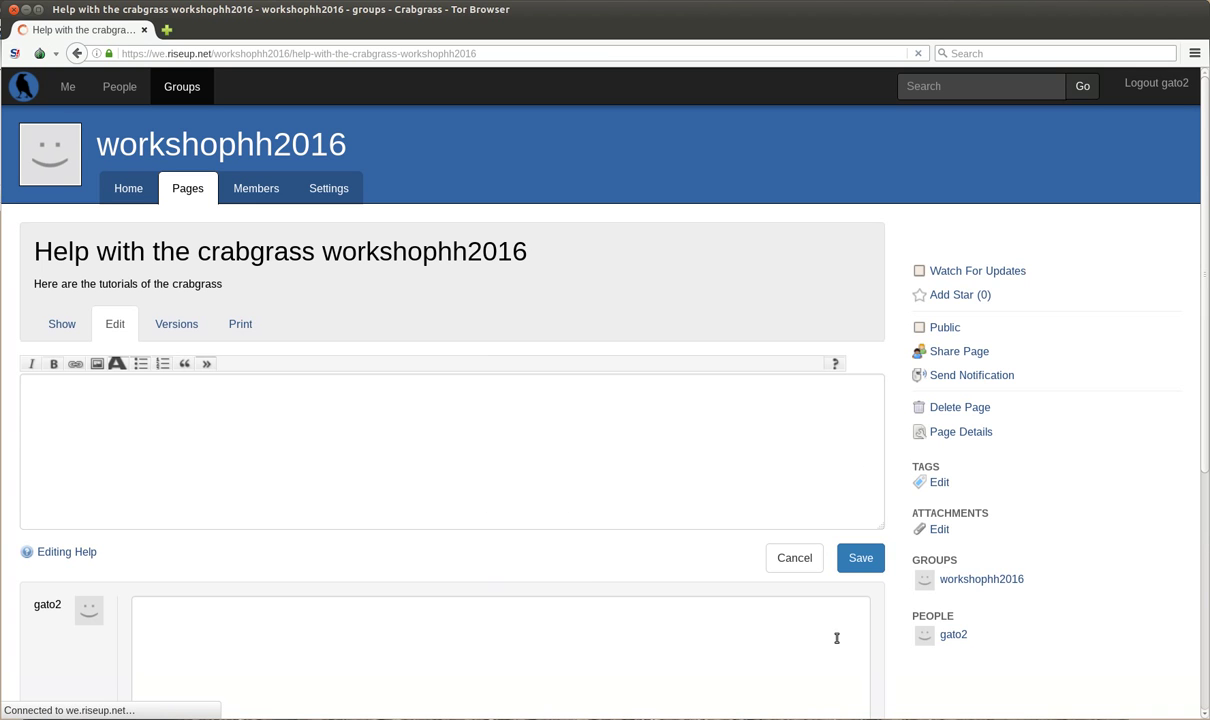
# Write the introductory line "Here you can find information regarding crabgrass" in the page body, followed by a blank line
pyautogui.click(439, 491)
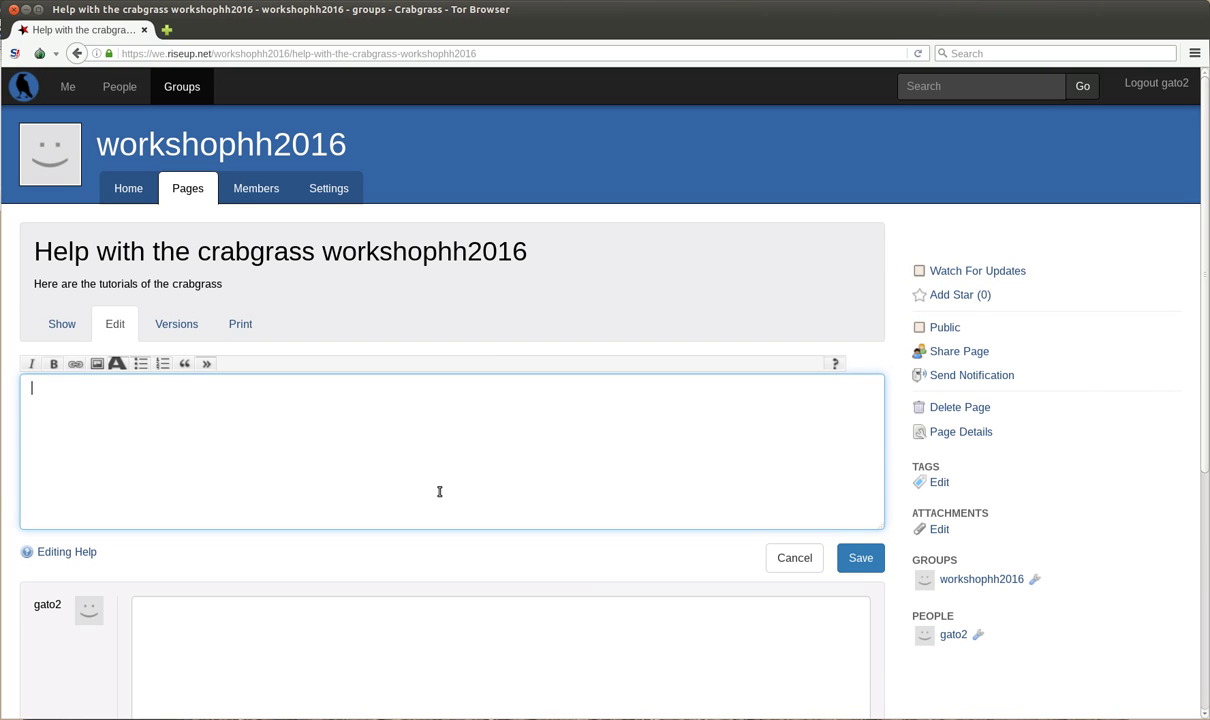
pyautogui.write('Here you can find informatio')
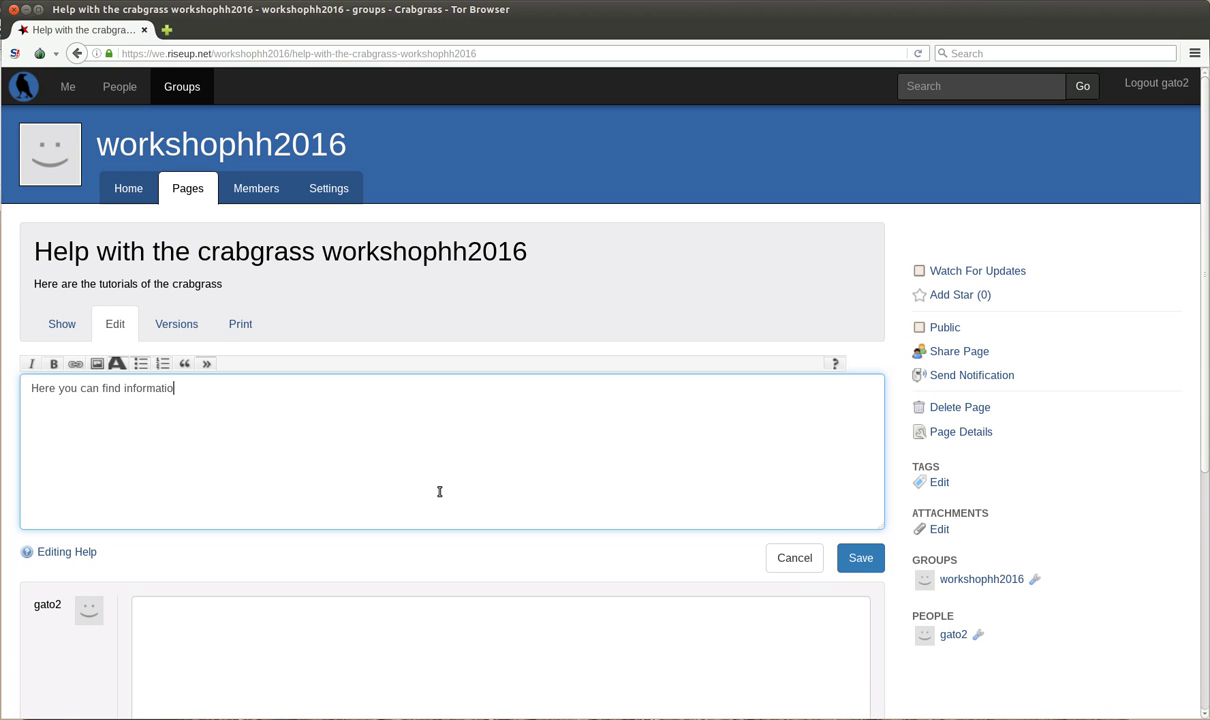
pyautogui.write('n regarding crabgrass  ')
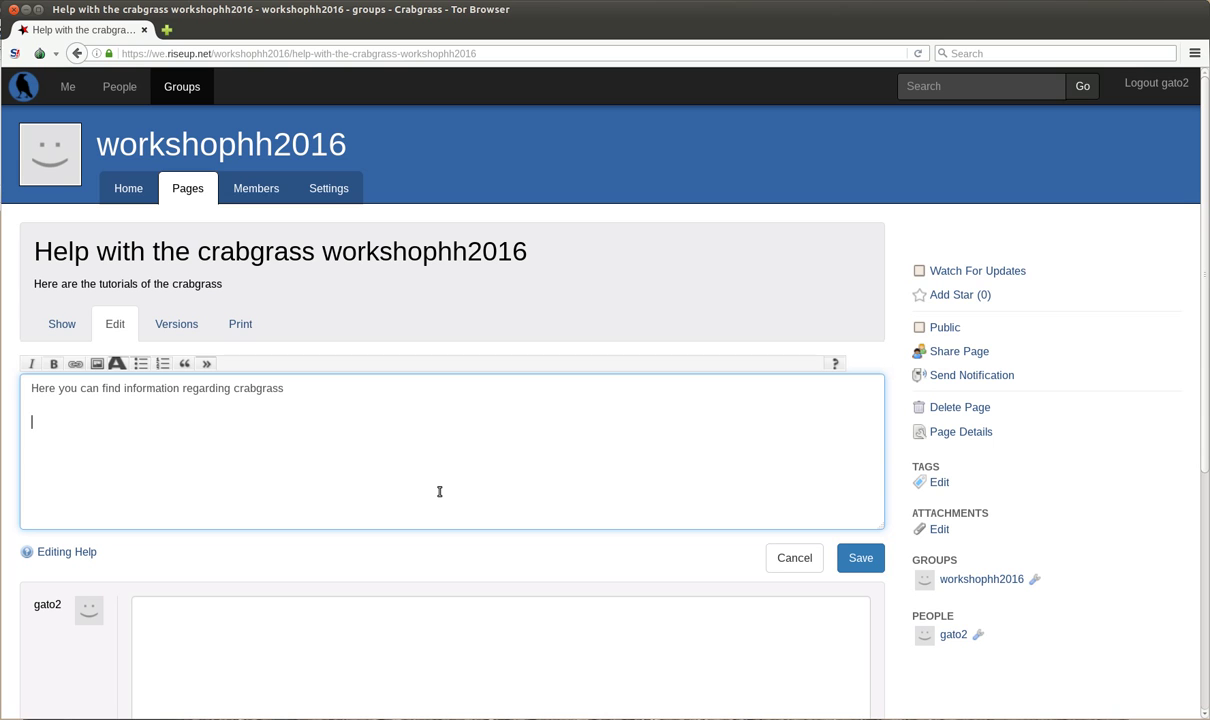
# Add the h2 headings "Basic stuff" and "Fancier stuff" below the introductory line and save the page
pyautogui.write('h2. Basic stuff')
pyautogui.press('Return')
pyautogui.press('Return')
pyautogui.press('Return')
pyautogui.write('h2. More fanc')
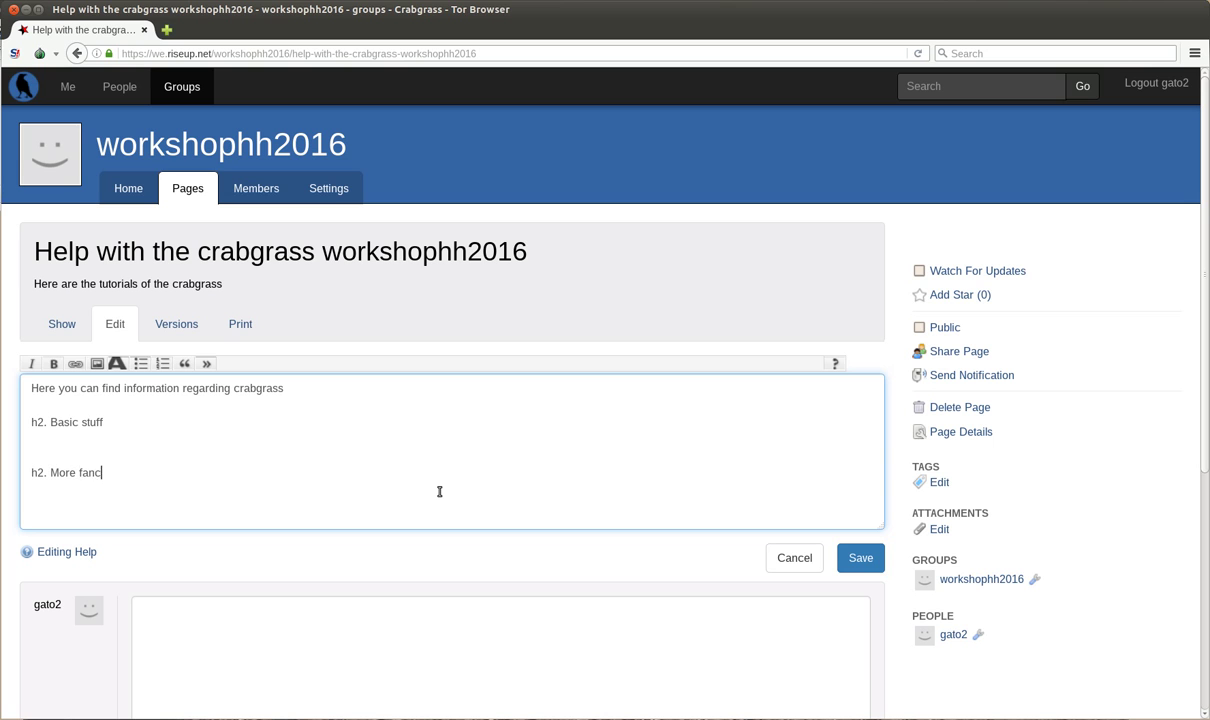
pyautogui.write('y stuff')
pyautogui.hotkey('ctrl', 'Left')
pyautogui.press('Left')
pyautogui.hotkey('ctrl', 'shift', 'Left')
pyautogui.hotkey('ctrl', 'shift', 'Left')
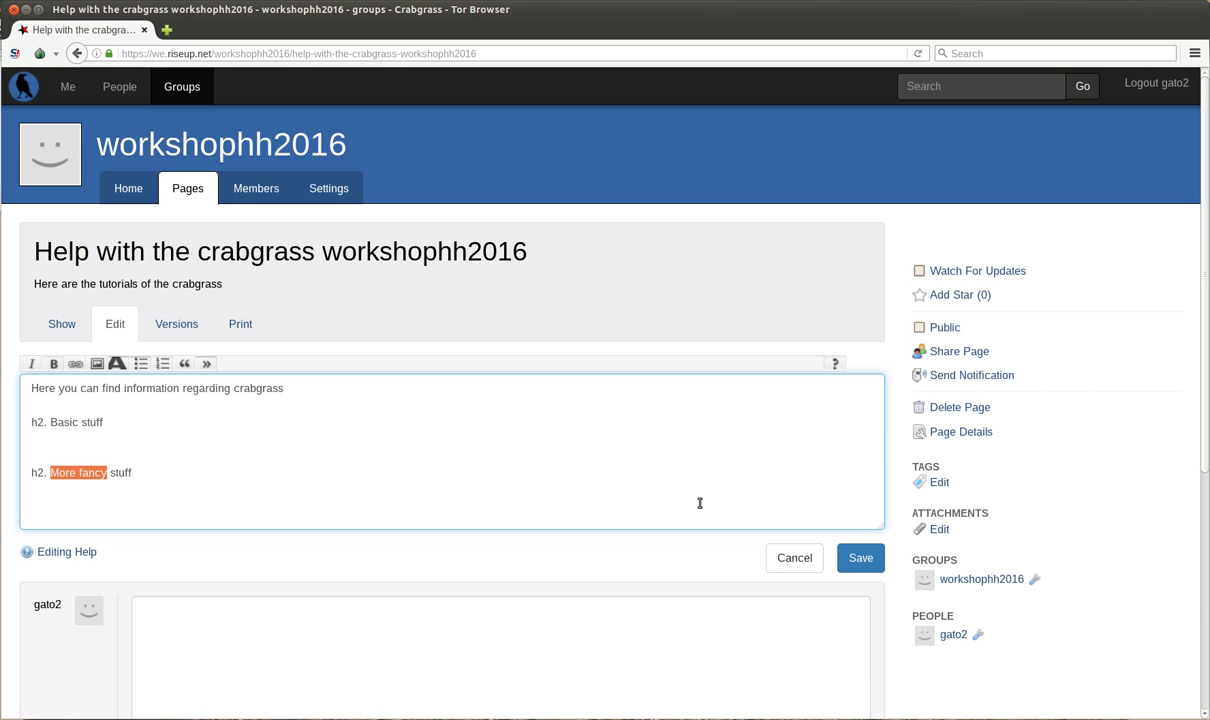
pyautogui.write('Fancier')
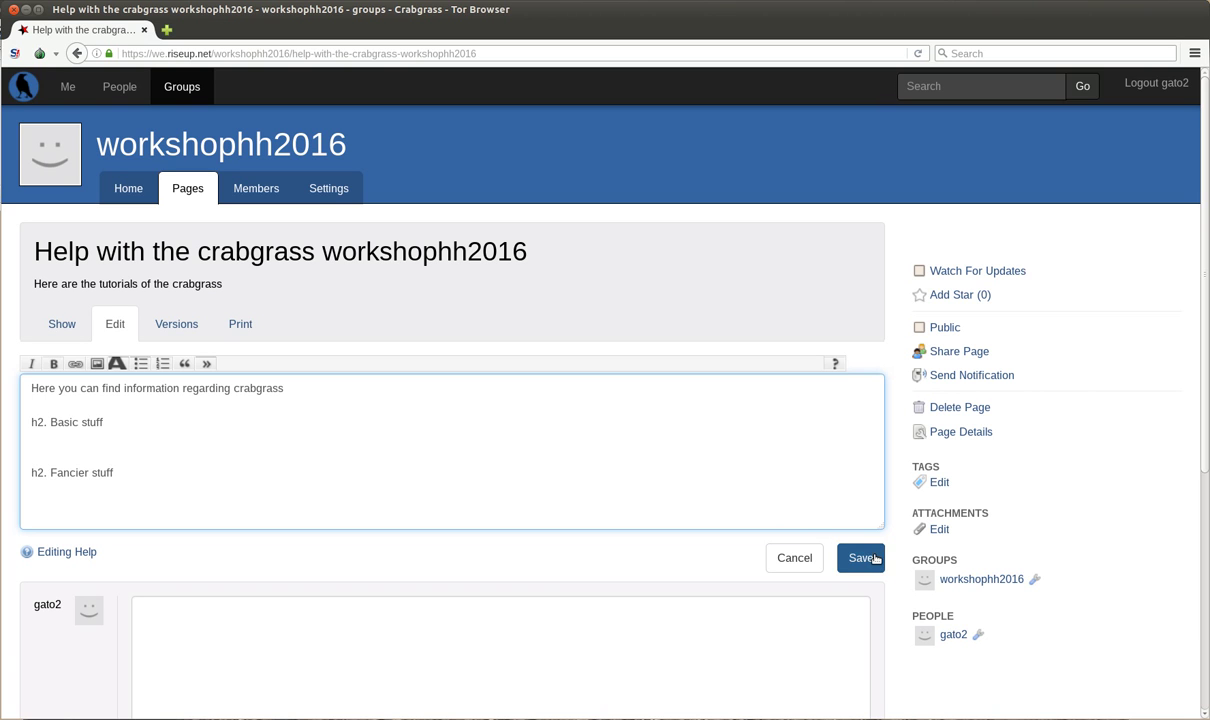
pyautogui.click(860, 558)
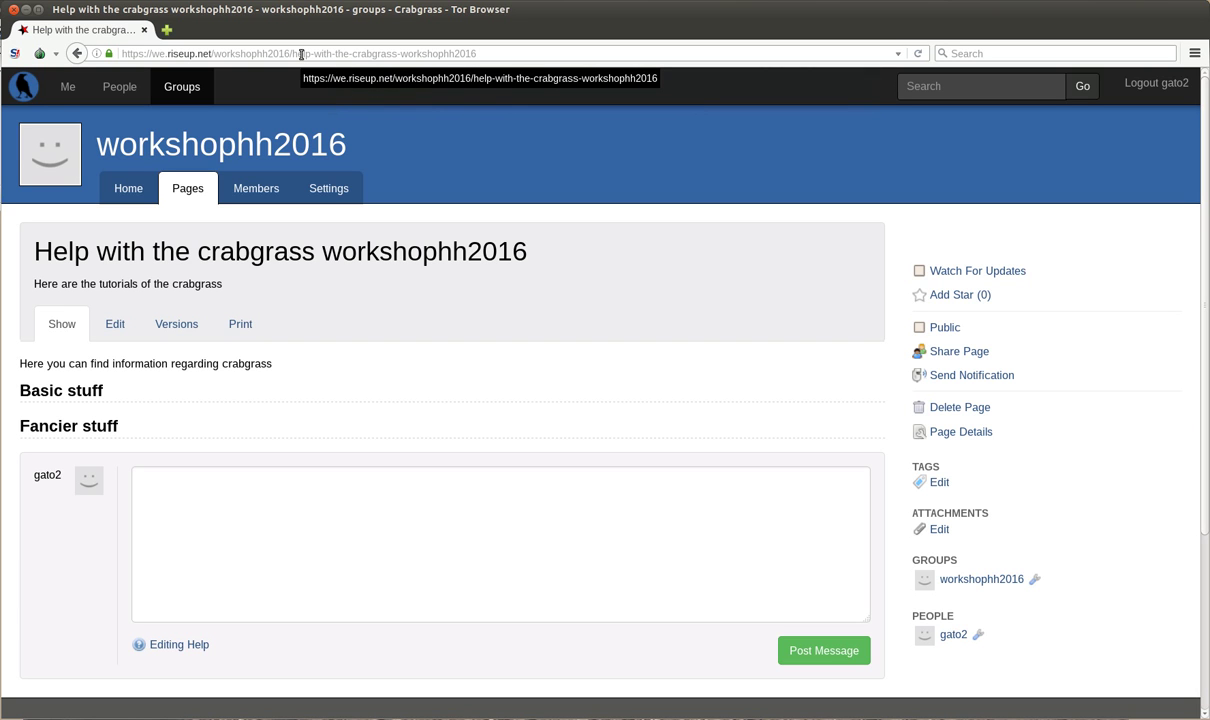
# Copy the help page's web address and return to the workshophh2016 group's home page
pyautogui.click(301, 54)
pyautogui.hotkey('ctrl', 'c')
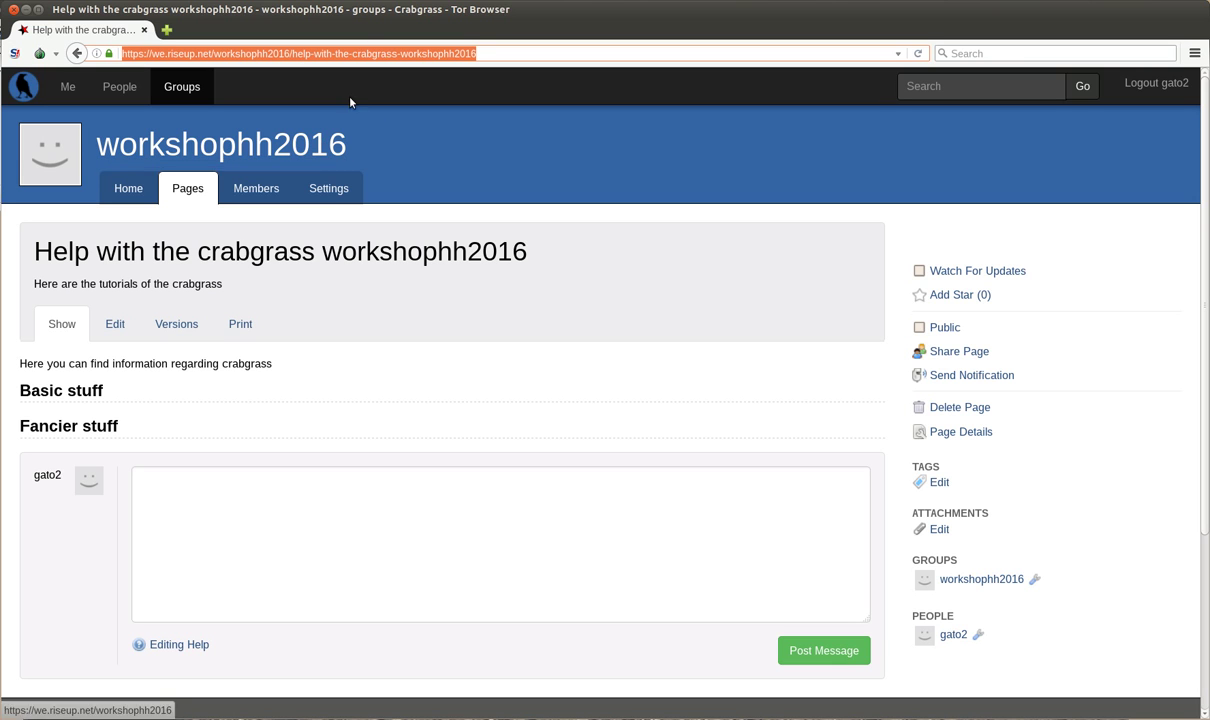
pyautogui.click(289, 143)
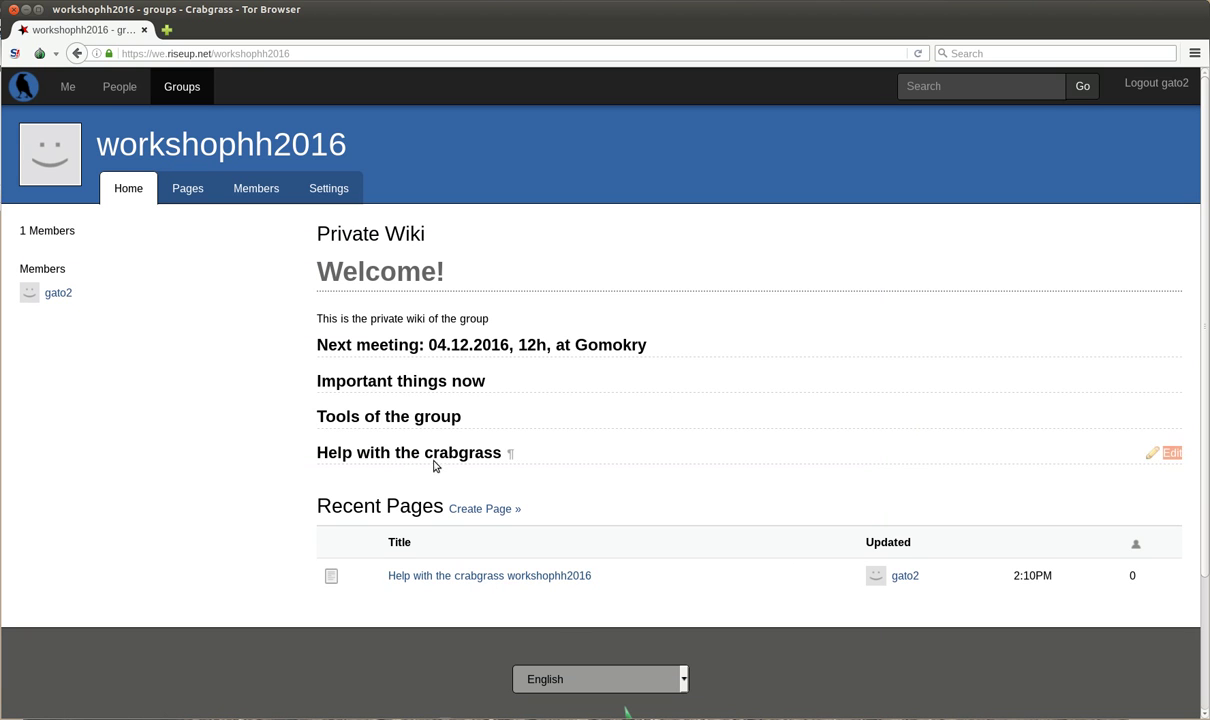
# Edit the "Help with the crabgrass" section of the private wiki and write "Here is the info" under its heading
pyautogui.click(1178, 455)
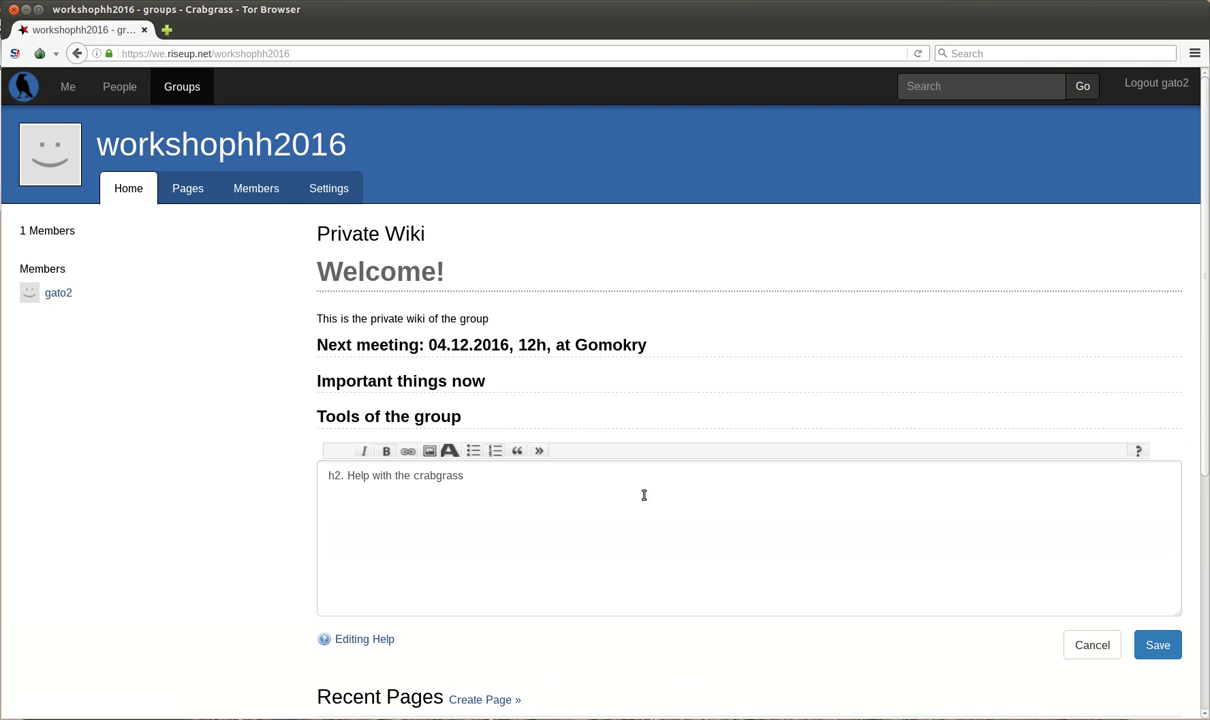
pyautogui.click(645, 517)
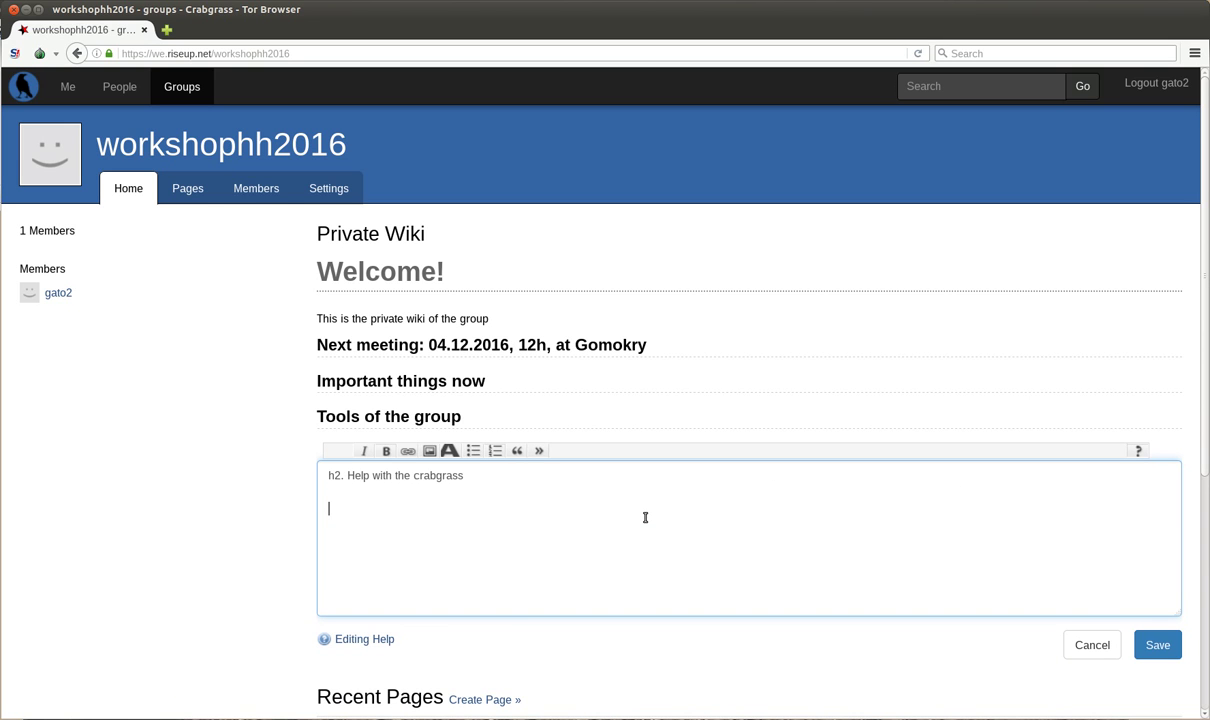
pyautogui.write('Here is the info')
# Turn "Here is the info" into a bracketed wiki link with -> and the copied help page address, and save the section
pyautogui.hotkey('ctrl', 'shift', 'Left')
pyautogui.hotkey('ctrl', 'shift', 'Left')
pyautogui.hotkey('ctrl', 'shift', 'Left')
pyautogui.hotkey('ctrl', 'shift', 'Left')
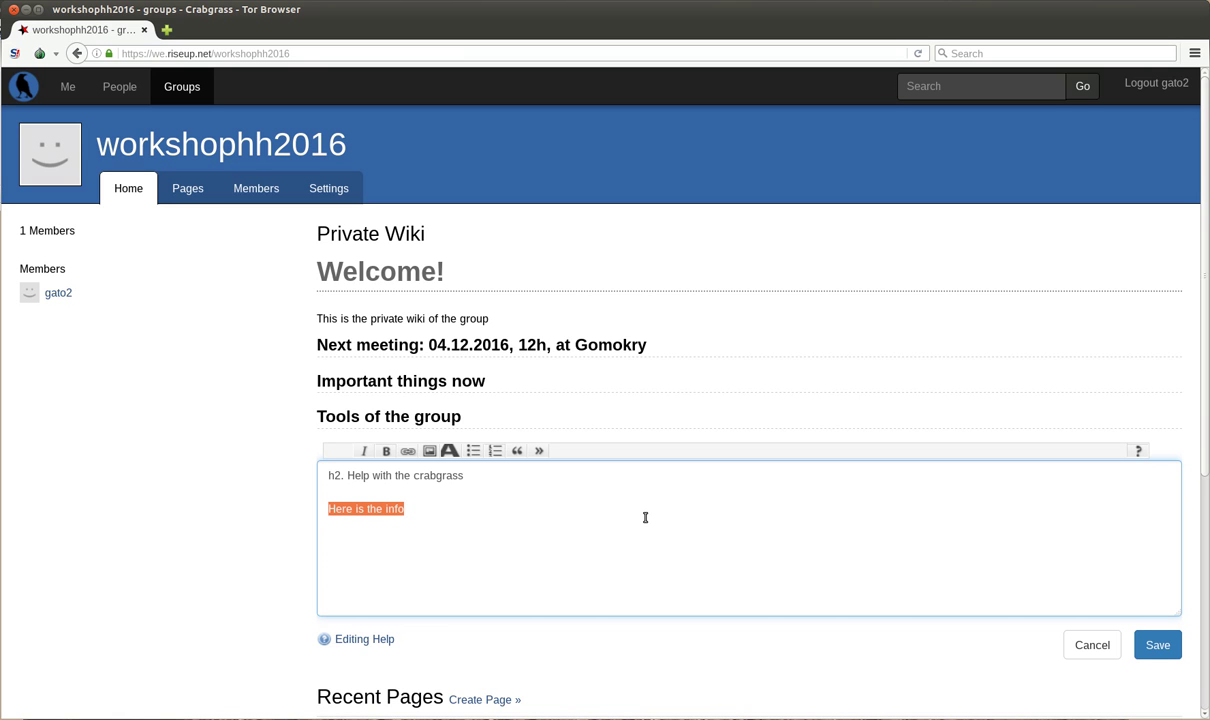
pyautogui.press('Left')
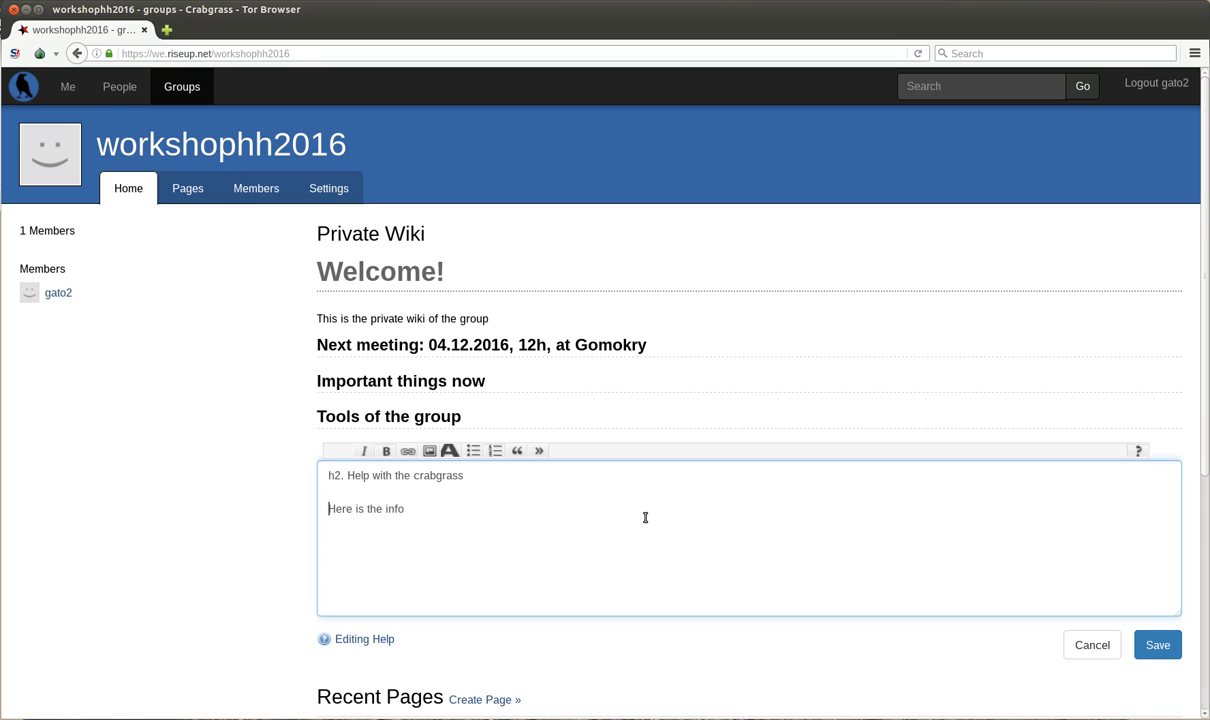
pyautogui.write('[')
pyautogui.press('Up')
pyautogui.hotkey('ctrl', 'Right')
pyautogui.hotkey('ctrl', 'Right')
pyautogui.press('Down')
pyautogui.press('End')
pyautogui.write('->')
pyautogui.hotkey('ctrl', 'v')
pyautogui.write(']')
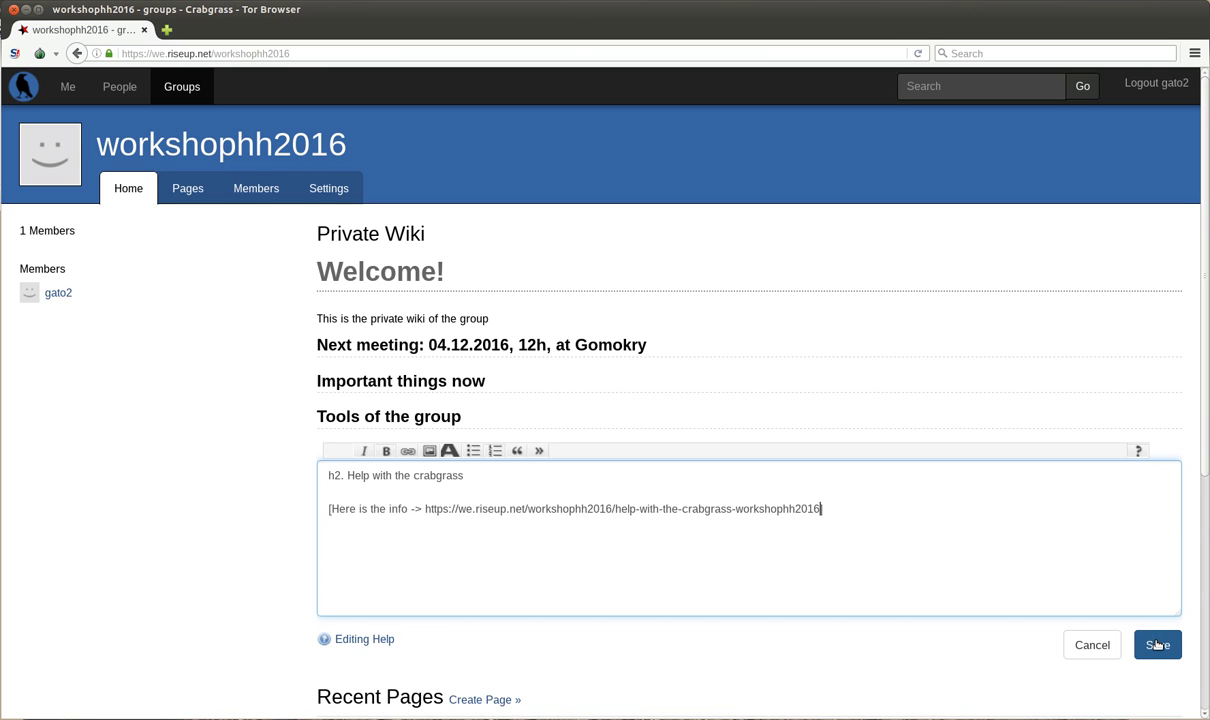
pyautogui.write(']')
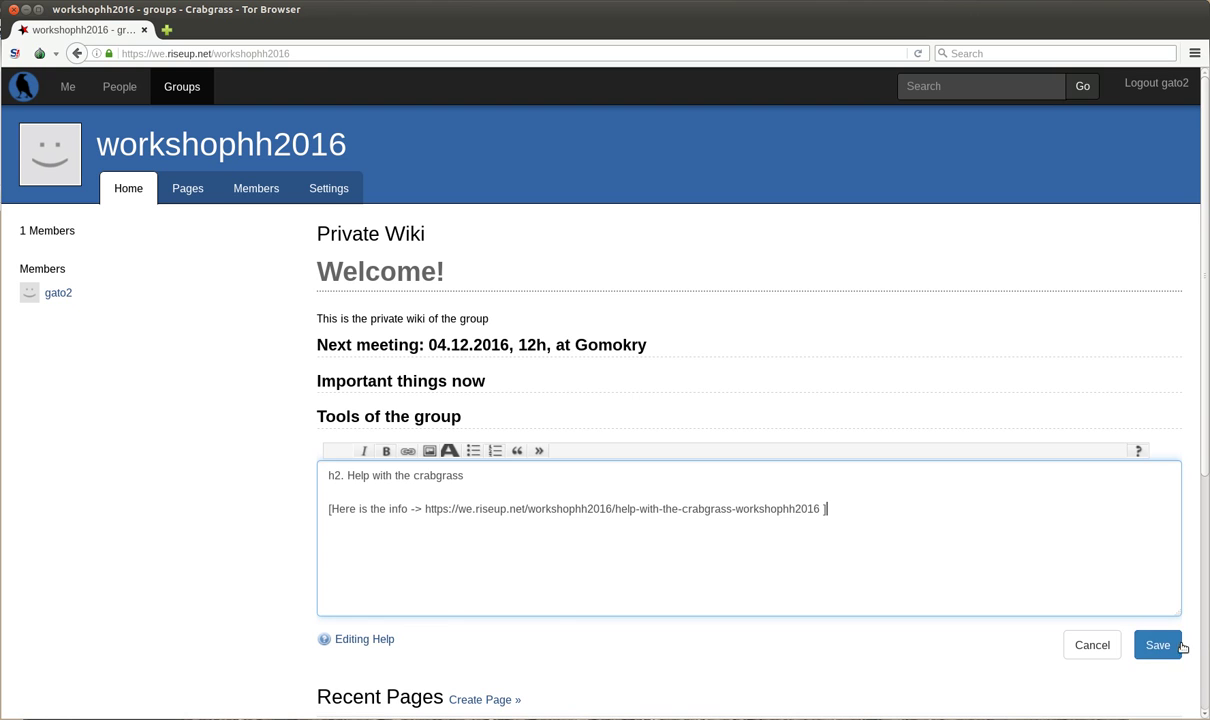
pyautogui.click(1158, 645)
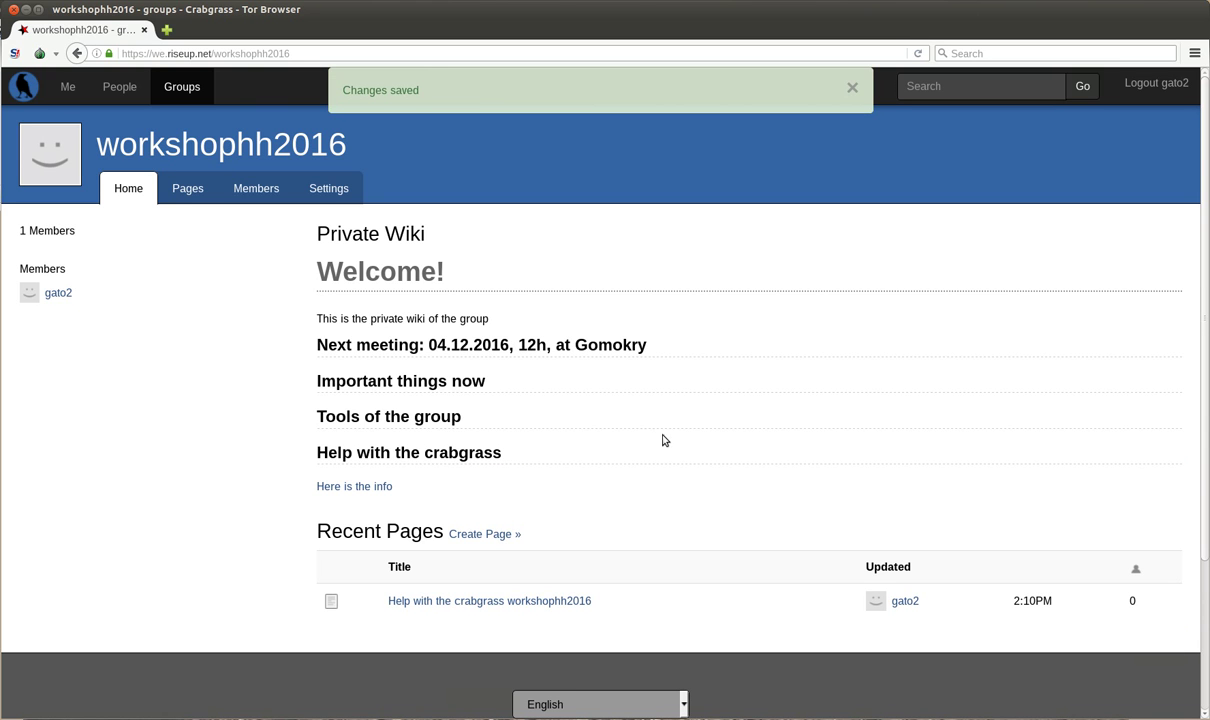
# Follow the "Here is the info" link from the private wiki to check its target page
pyautogui.click(368, 488)
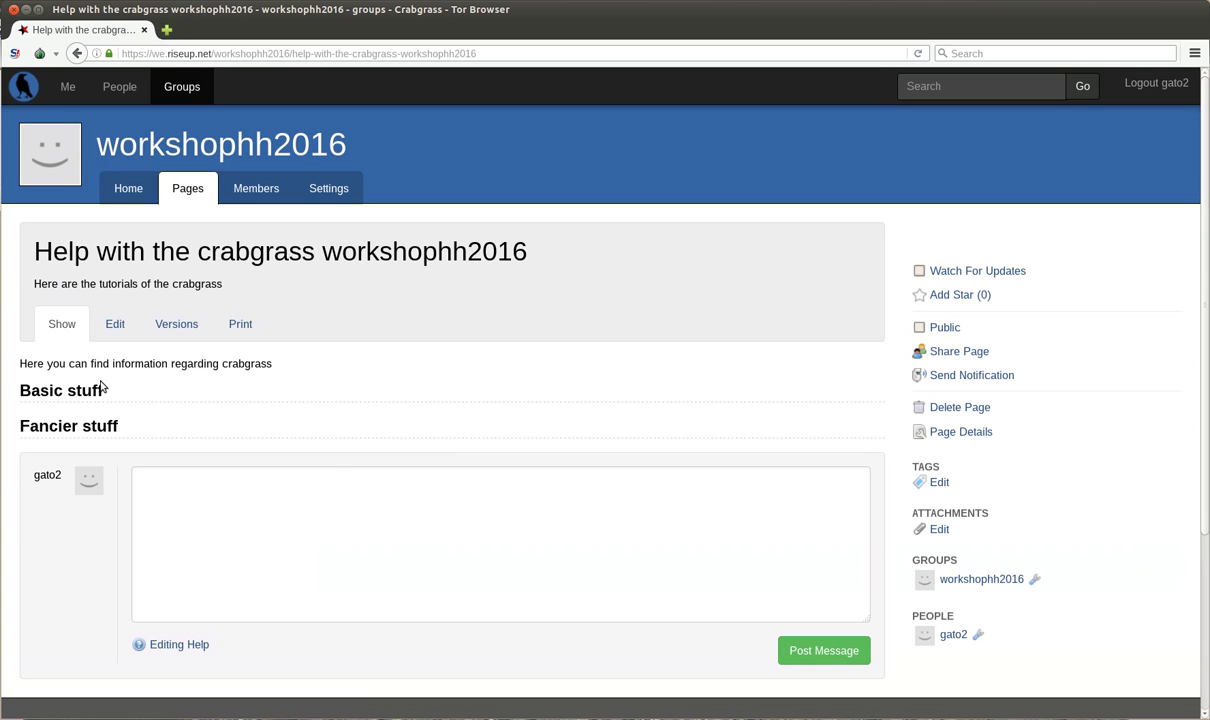
pyautogui.moveTo(236, 399)
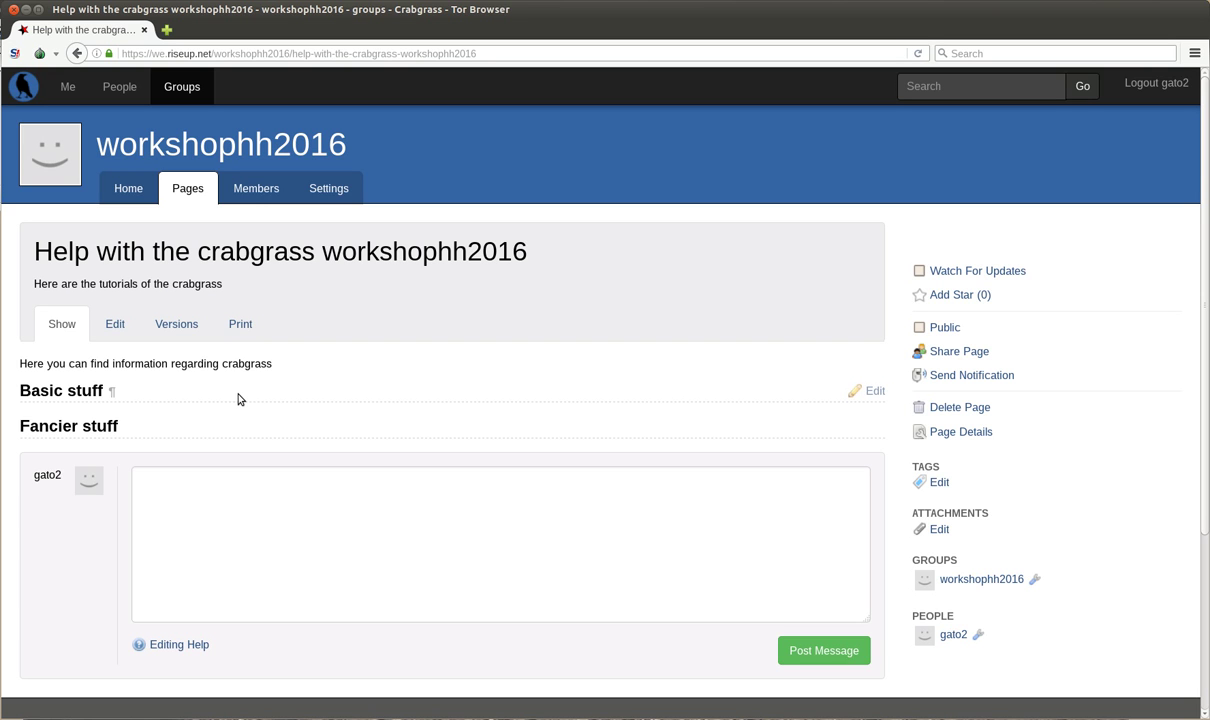